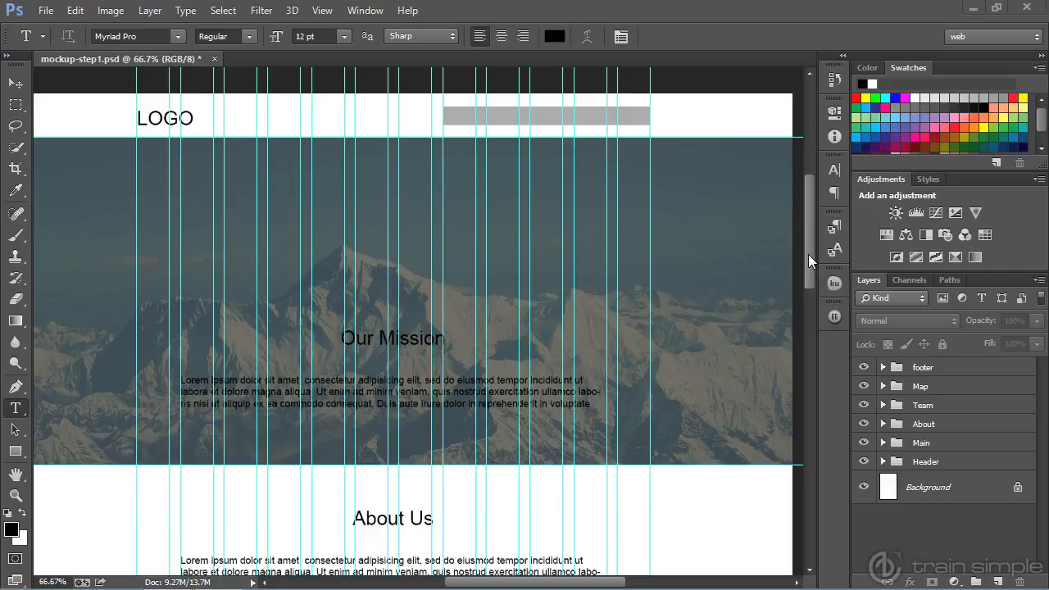
- Load the paragraph styles from the styles-complete PSD file into this document
click(837, 227)
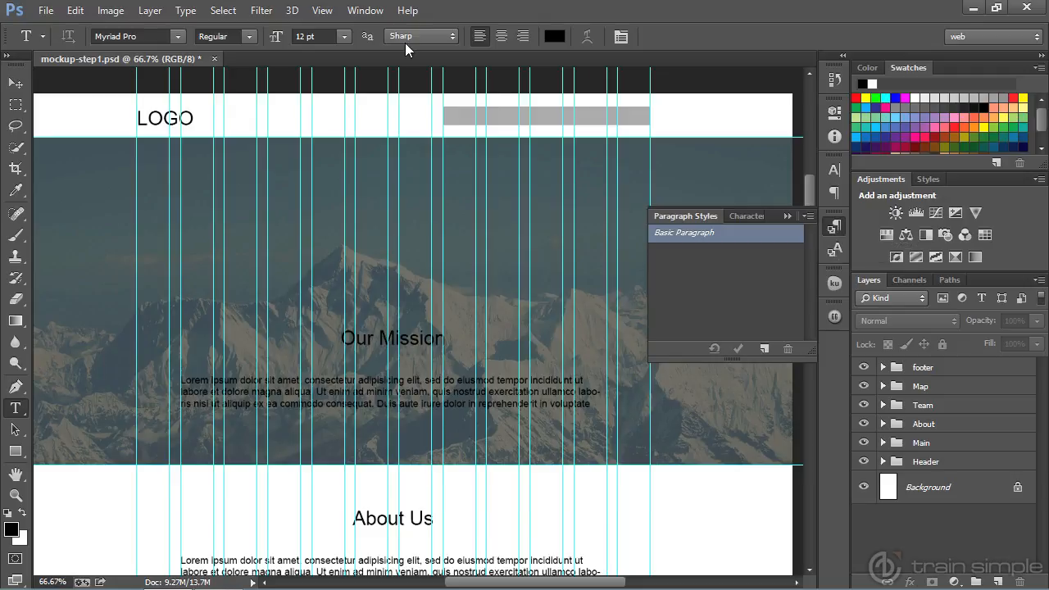
click(366, 10)
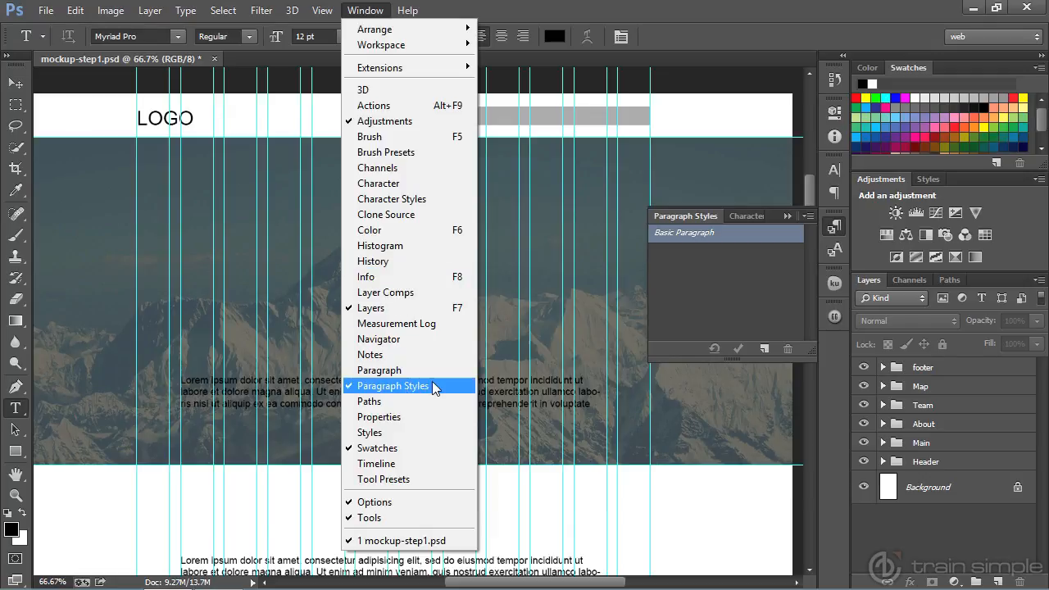
click(666, 306)
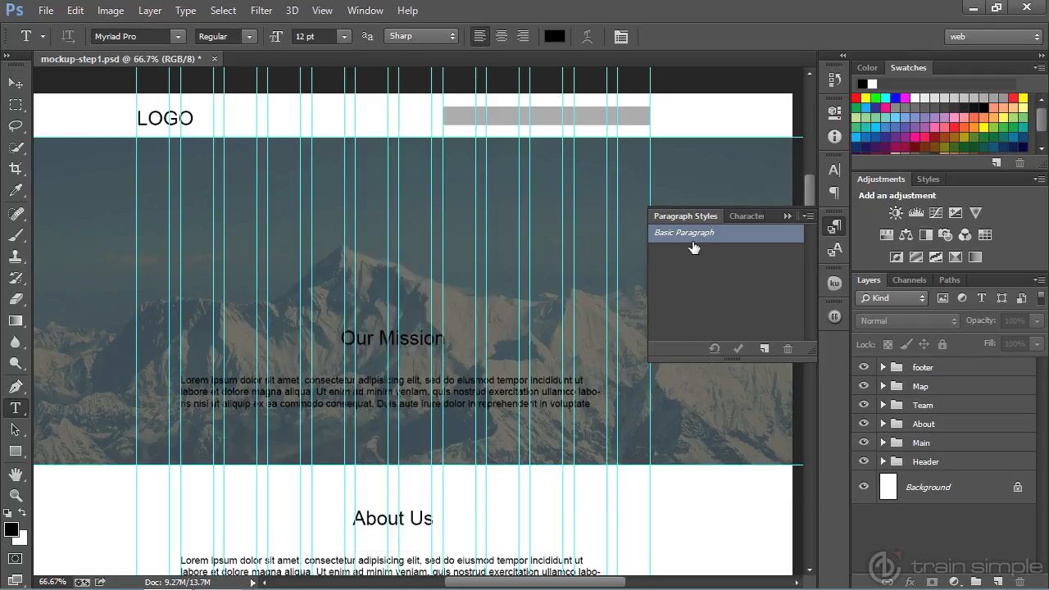
click(808, 218)
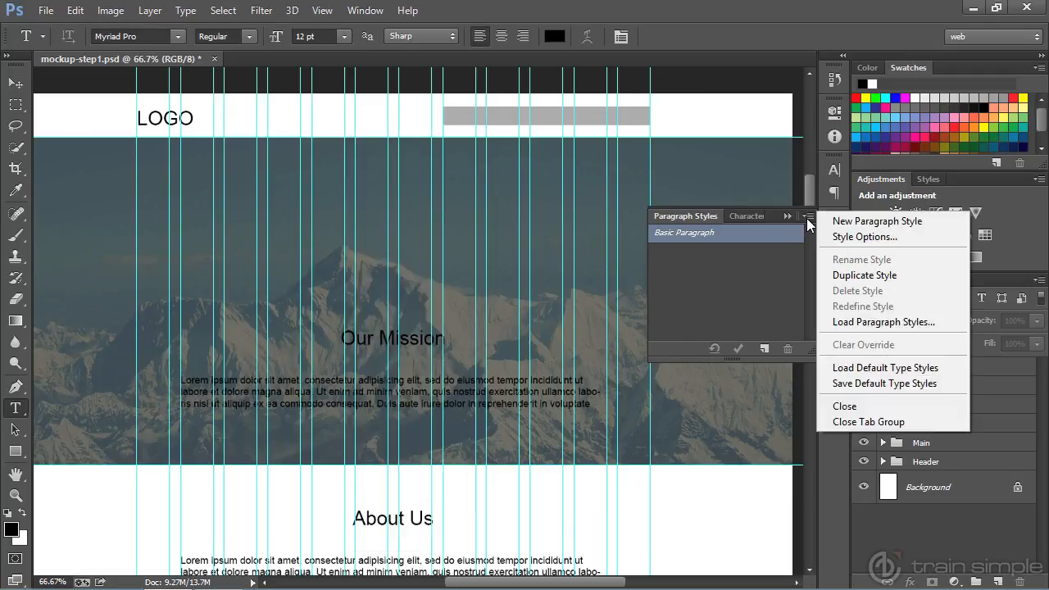
click(841, 324)
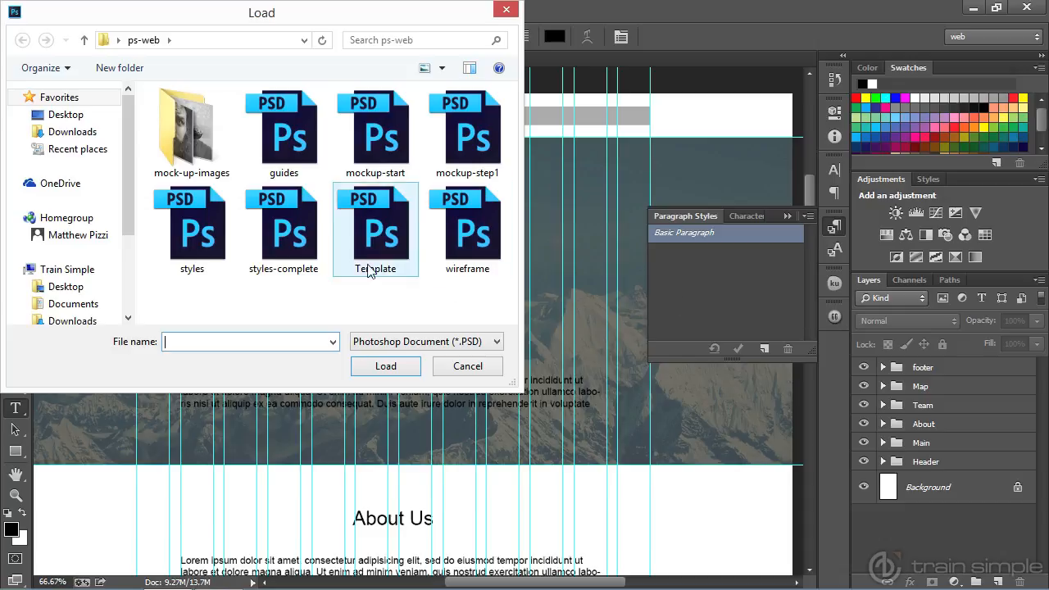
click(309, 243)
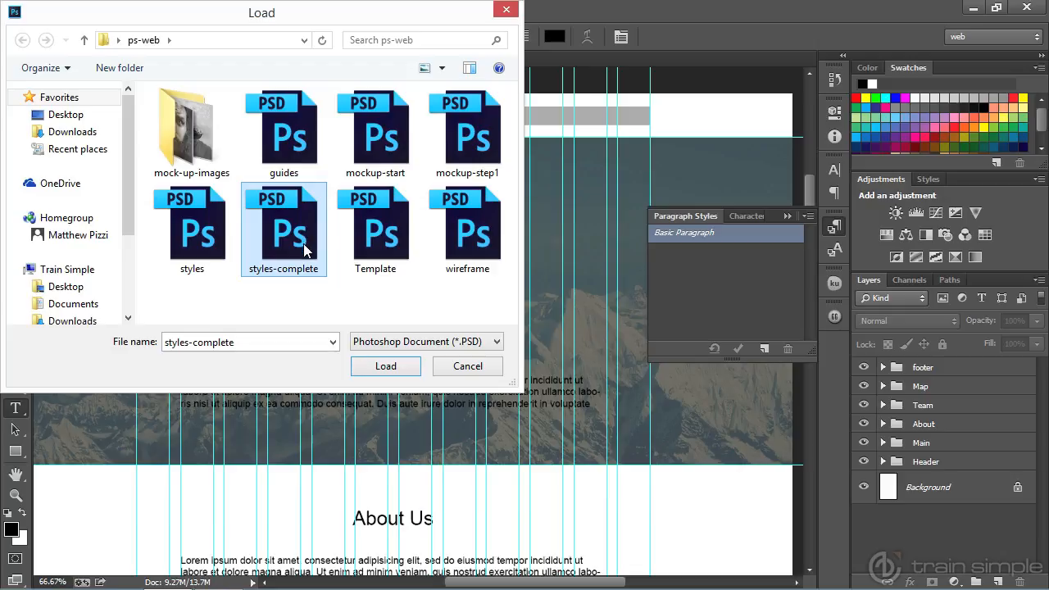
click(383, 366)
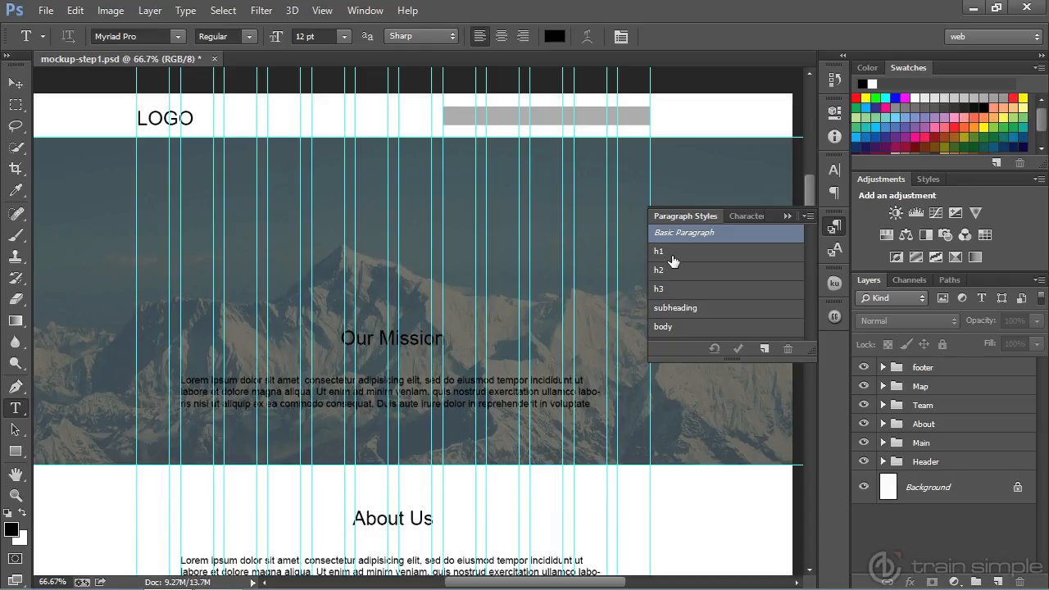
- Apply the h1 paragraph style to the Our Mission heading and clear its override
click(417, 342)
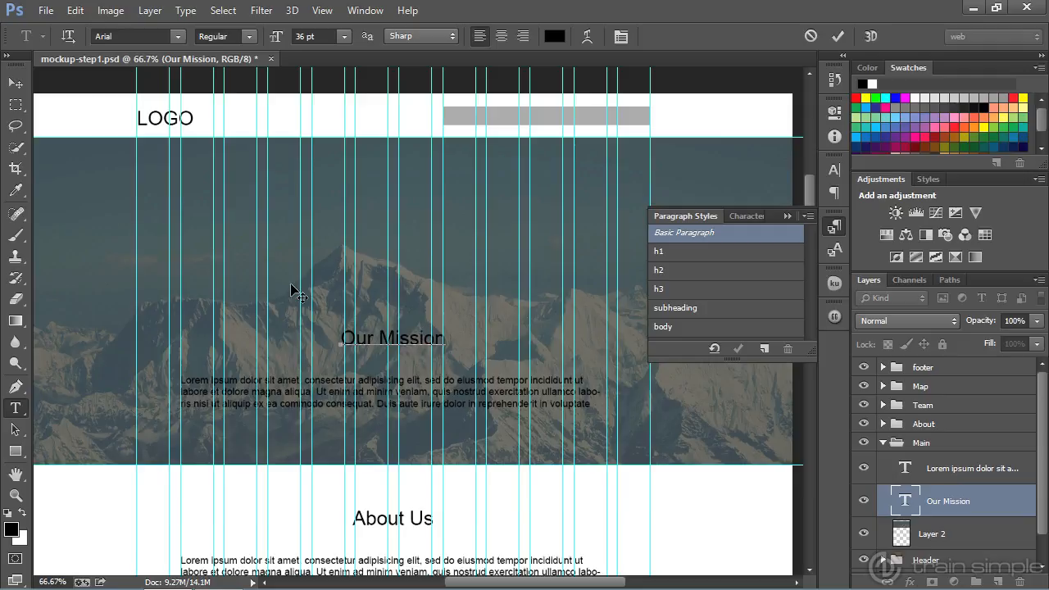
click(15, 83)
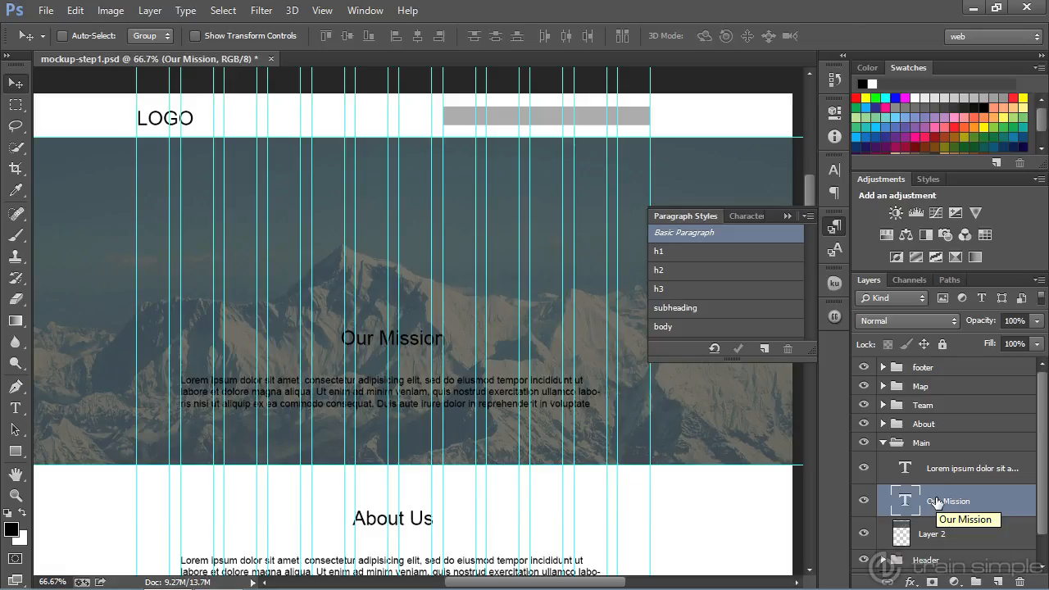
key(t)
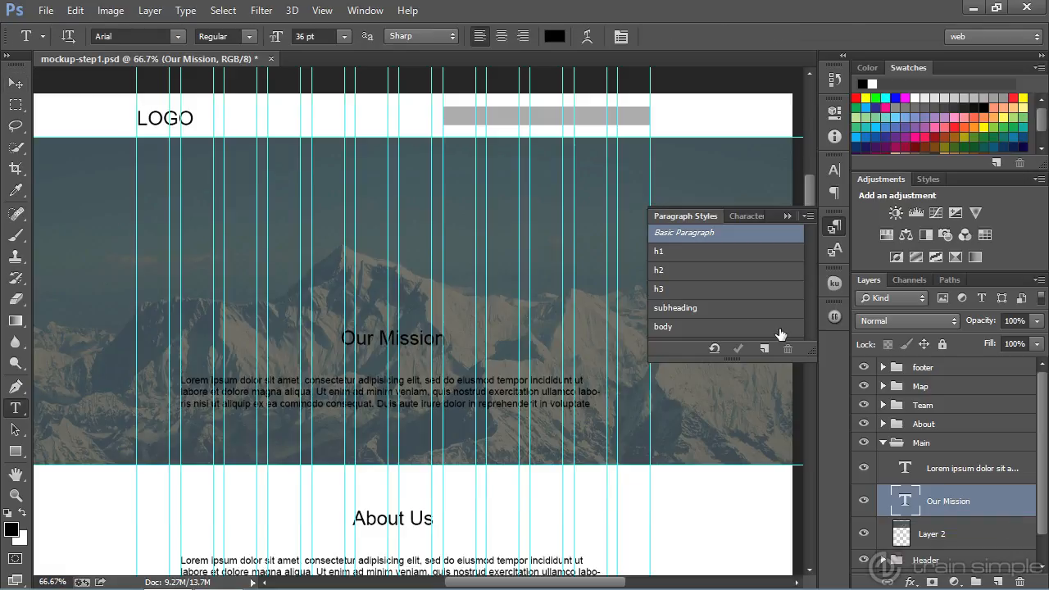
click(667, 259)
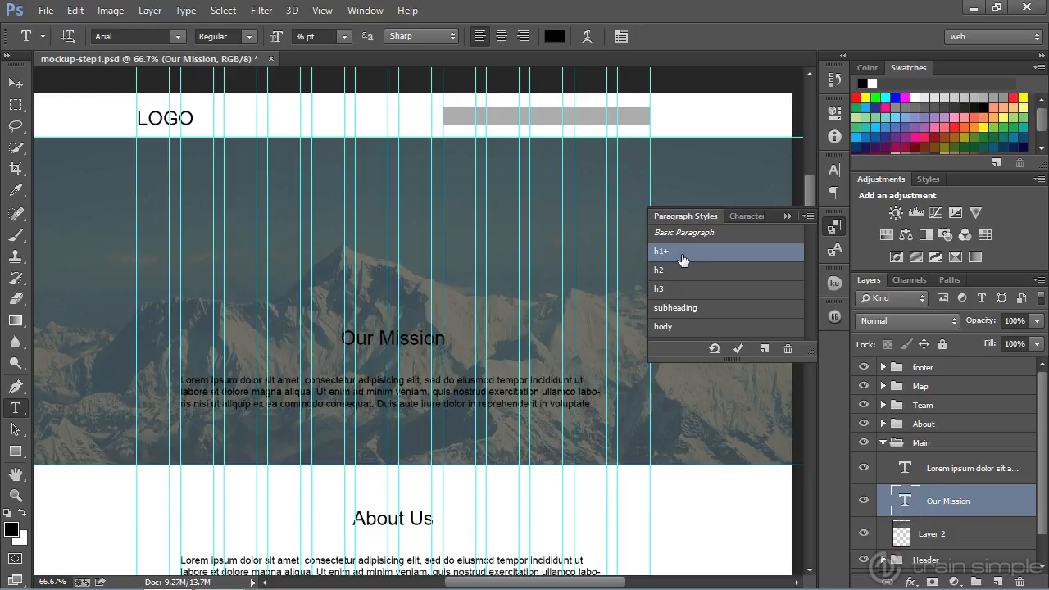
click(808, 217)
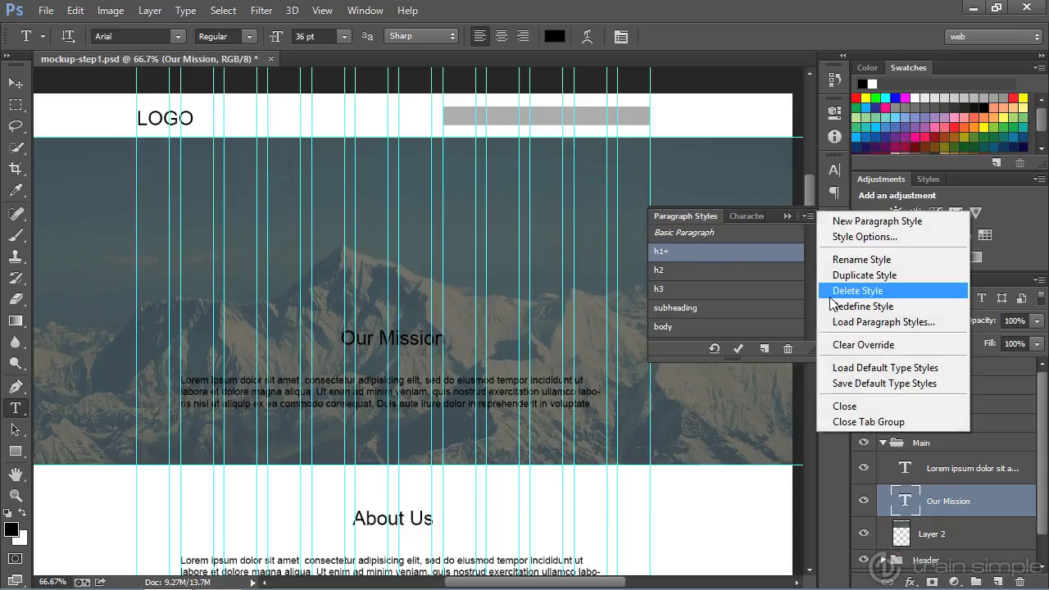
click(838, 344)
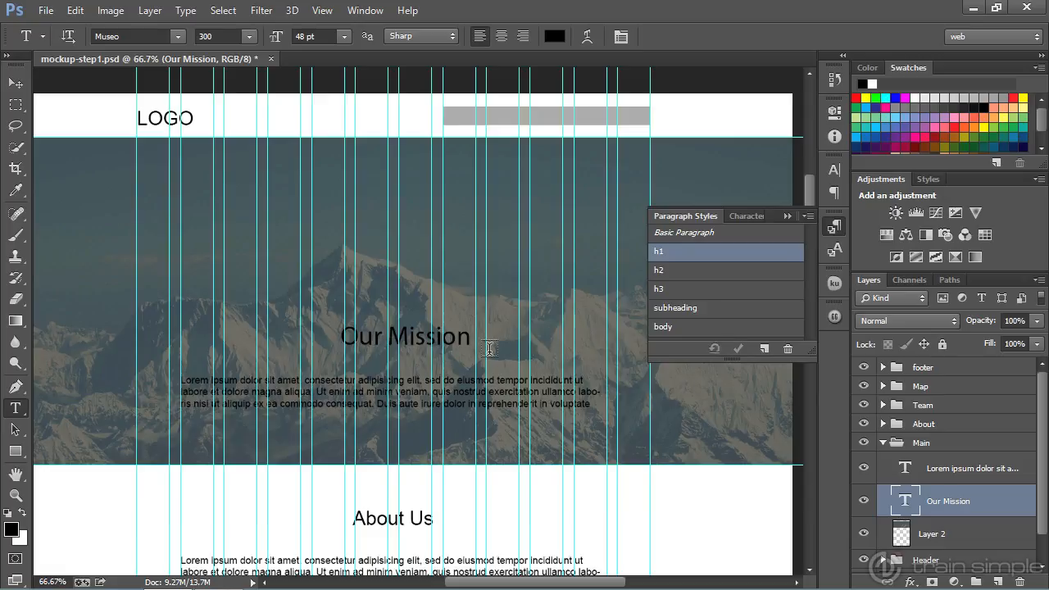
- Change the text color of the Our Mission heading to white (ffffff)
click(558, 40)
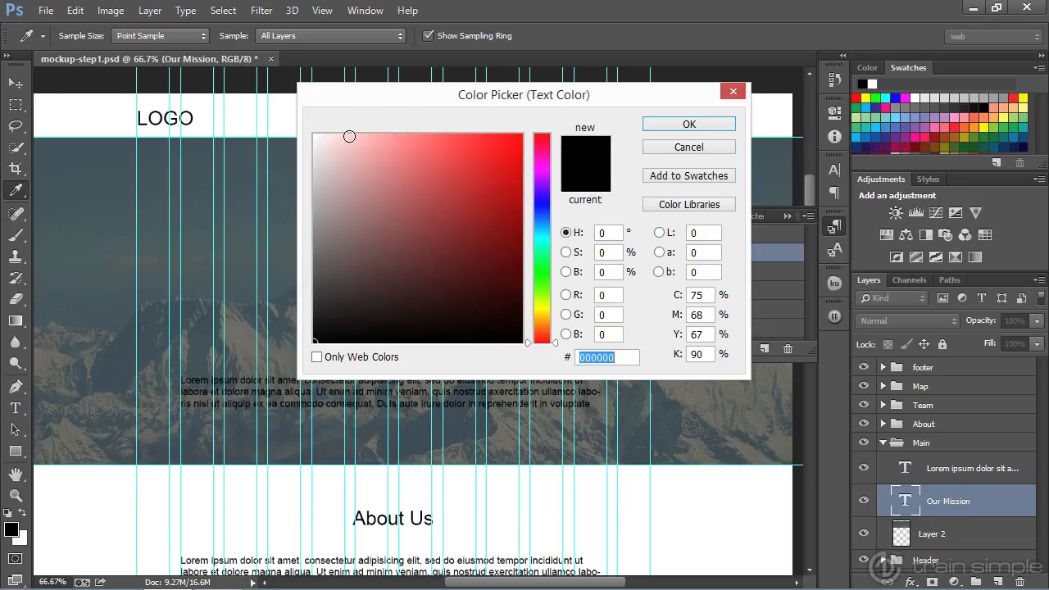
click(313, 133)
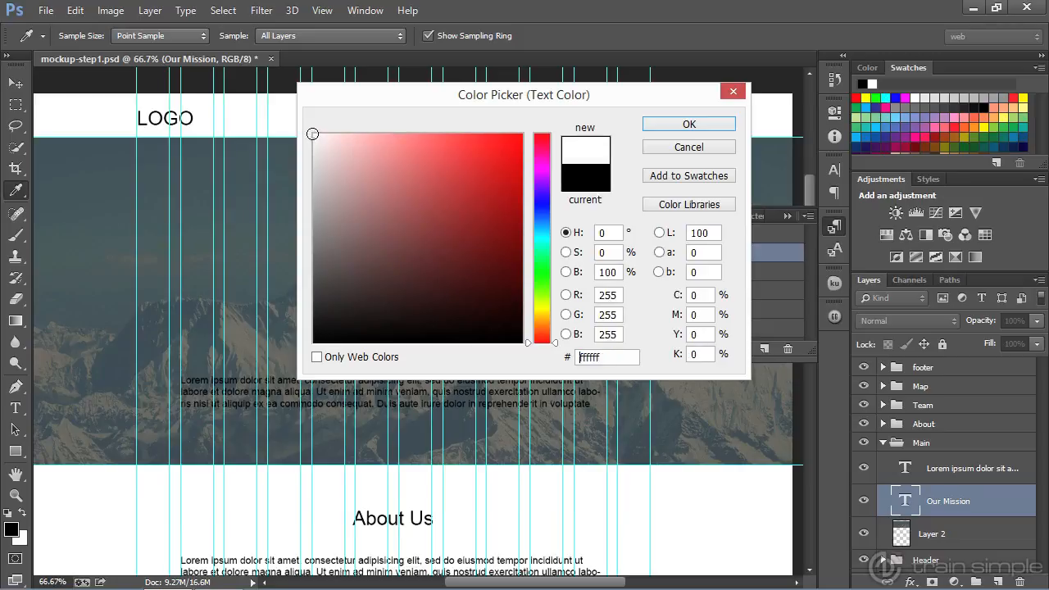
click(666, 123)
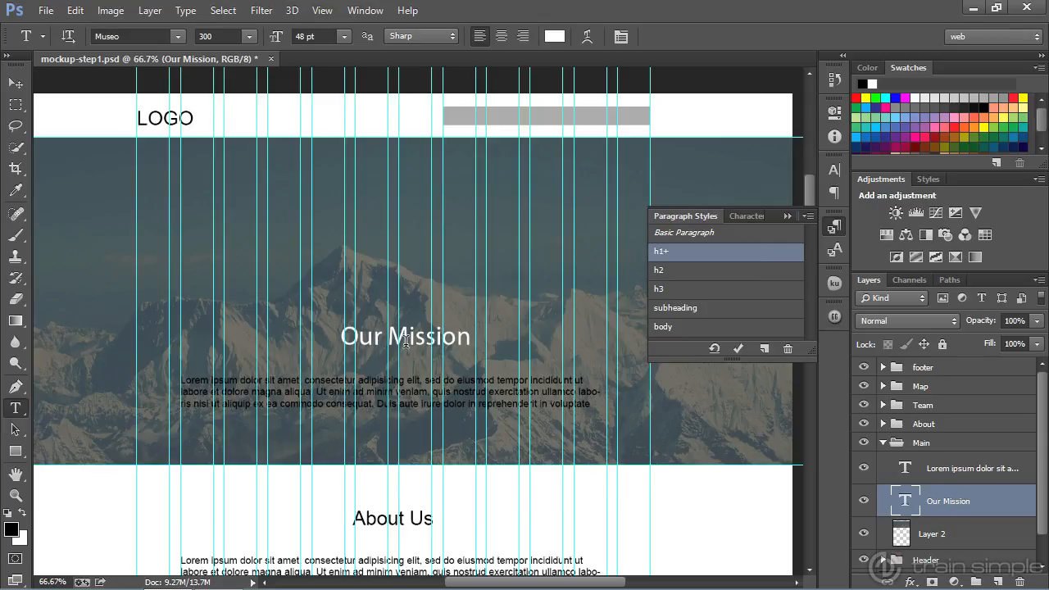
- Nudge the Our Mission heading horizontally until it is centered above its paragraph
key(v)
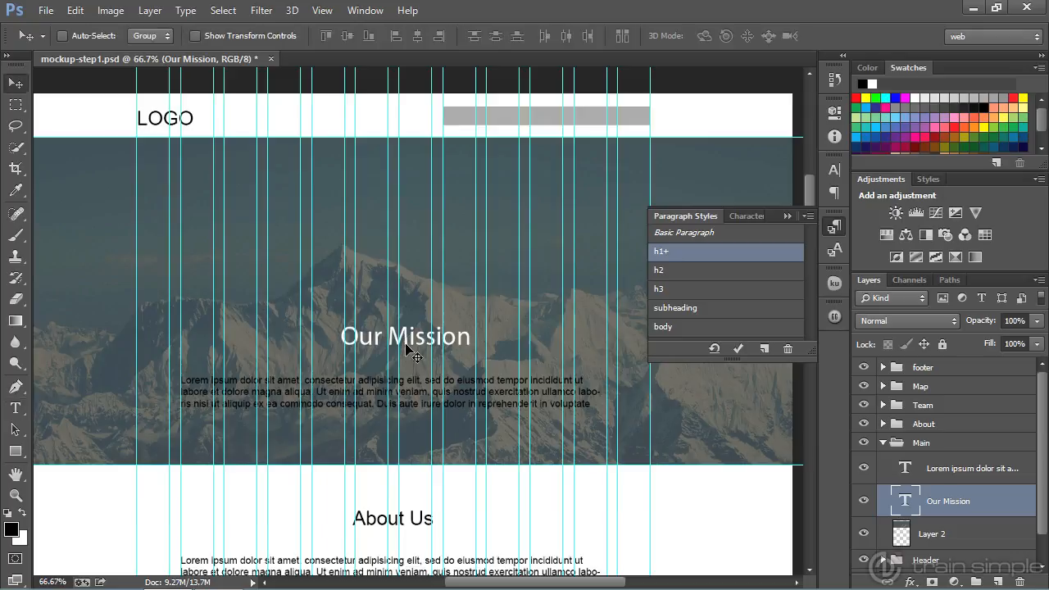
key(Right)
key(Right)
key(Right)
key(Right)
key(Right)
key(Right)
key(Right)
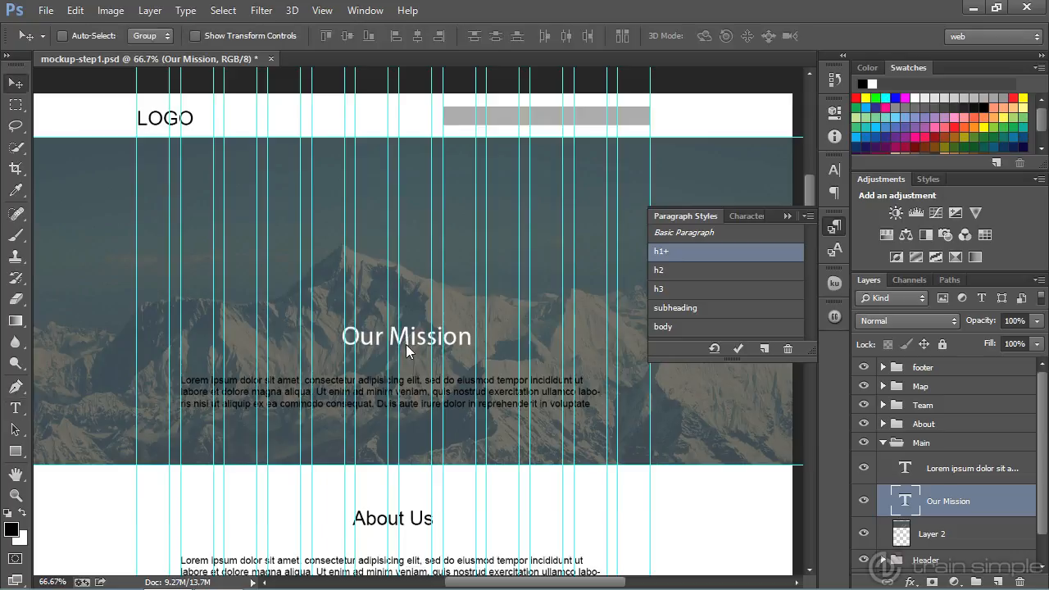
key(Right)
key(Right)
key(Right)
key(Right)
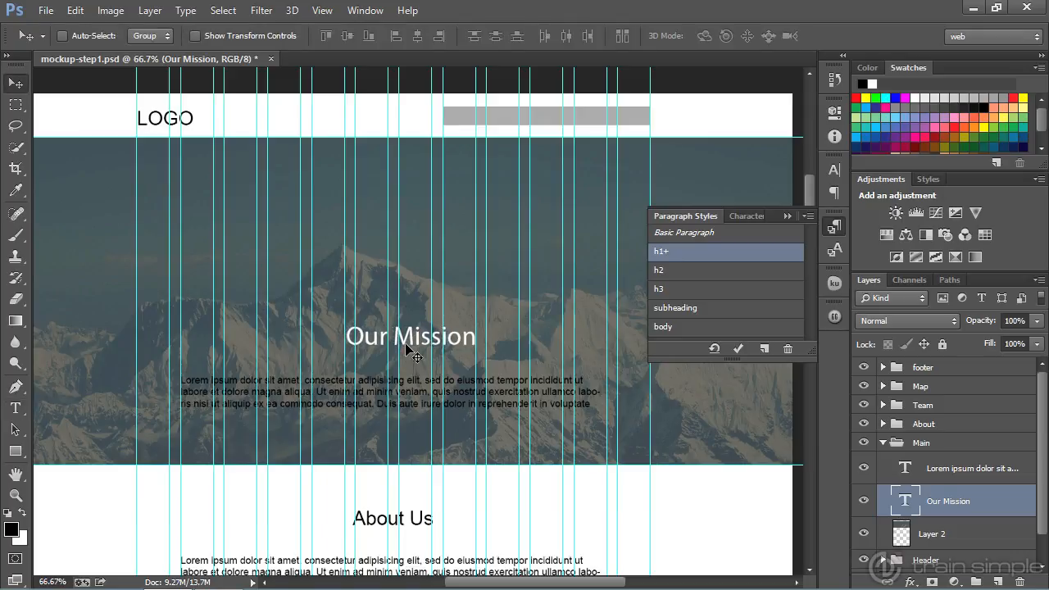
key(Right)
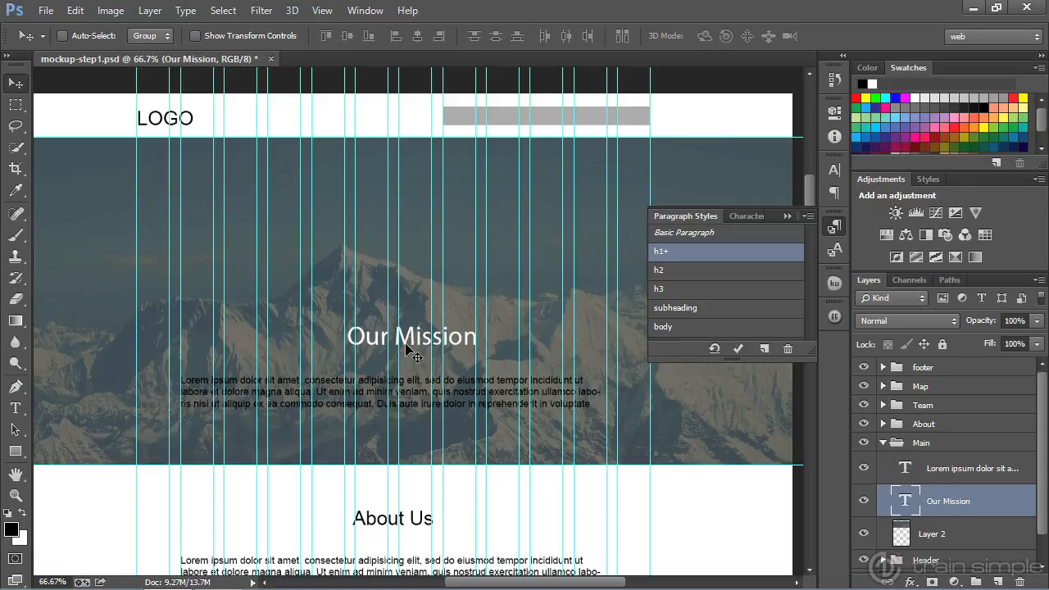
key(Left)
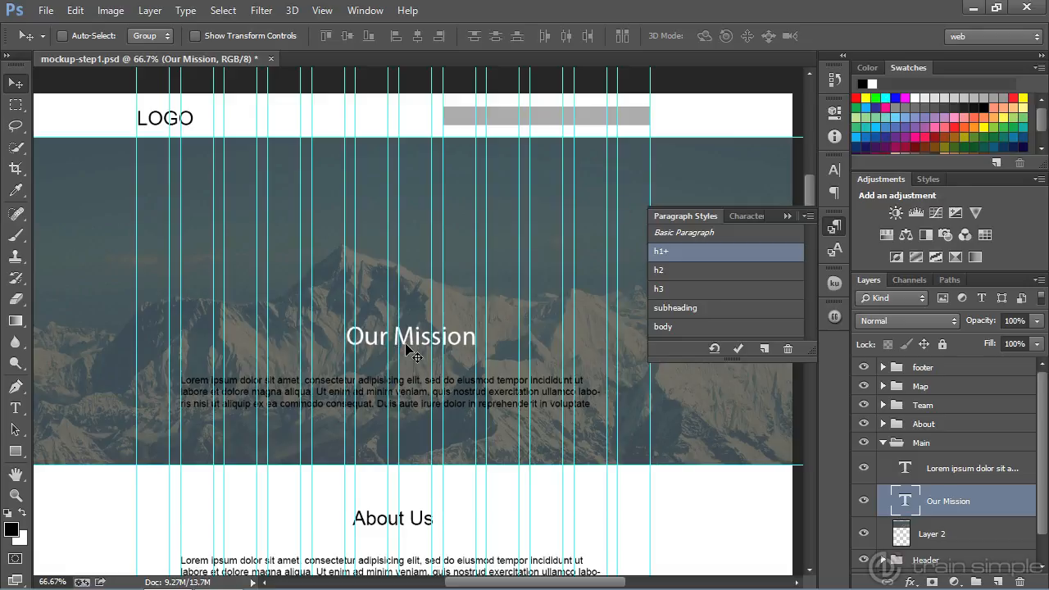
key(Right)
key(Right)
key(Right)
key(Right)
key(Right)
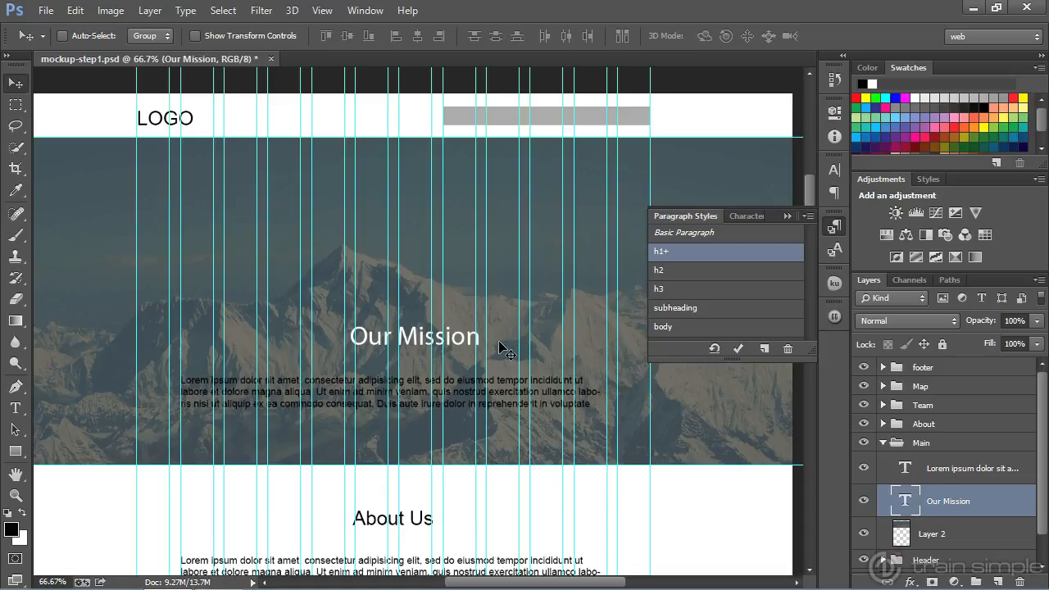
key(Left)
key(Left)
key(Left)
key(Left)
key(Left)
key(Left)
key(Left)
key(Left)
key(Left)
key(Left)
key(Left)
key(Left)
key(Left)
key(Left)
key(Left)
key(Left)
key(Left)
key(Left)
key(Left)
key(Left)
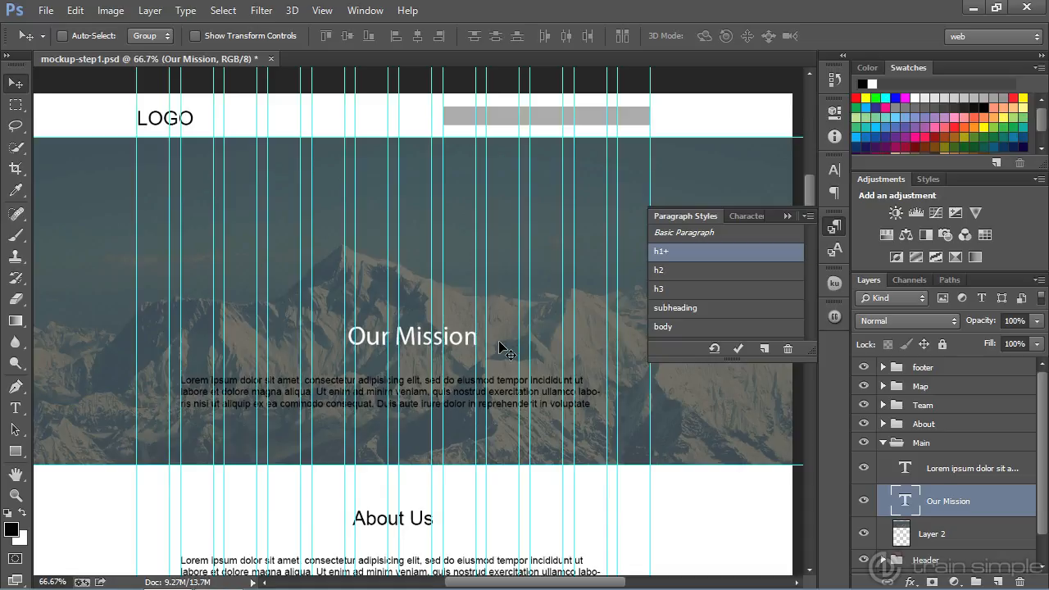
key(Left)
key(Left)
key(Left)
key(Left)
key(Left)
key(Left)
key(Left)
key(Left)
key(Left)
key(Left)
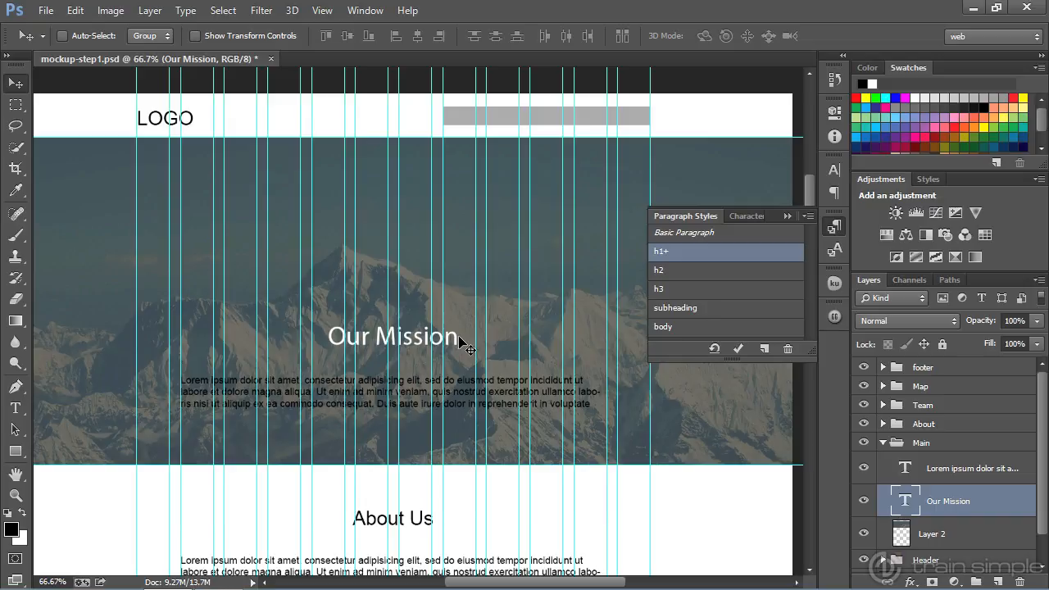
- Apply the body paragraph style to the Lorem ipsum text in the Main group and clear its override
click(928, 468)
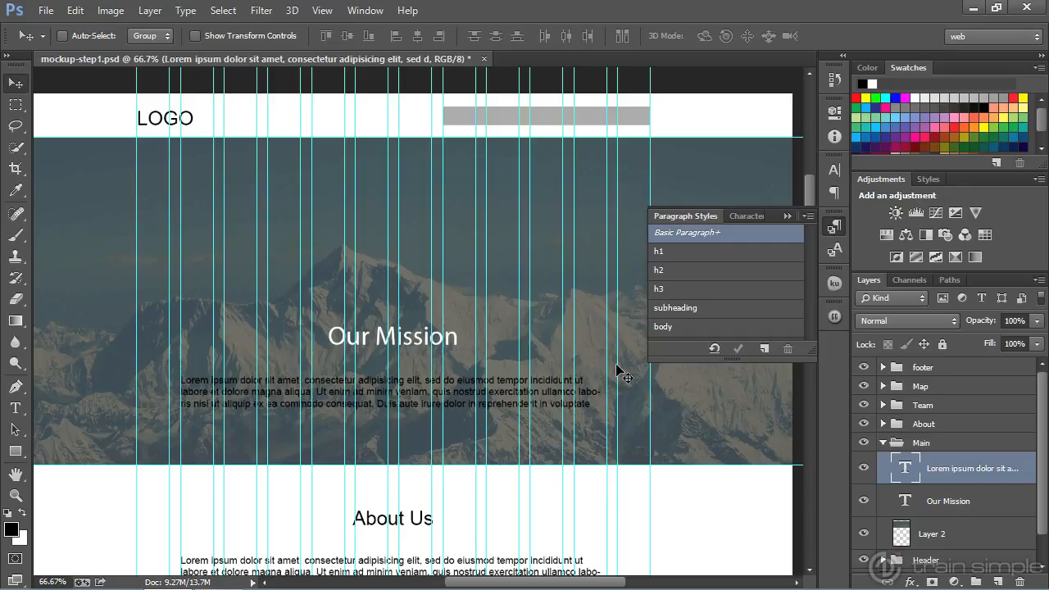
click(676, 332)
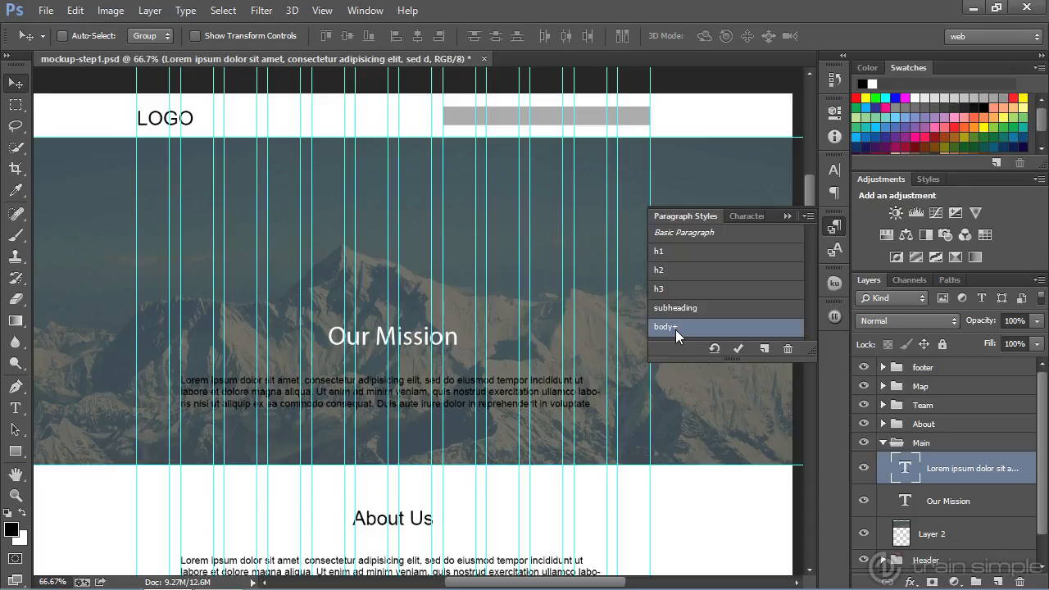
key(t)
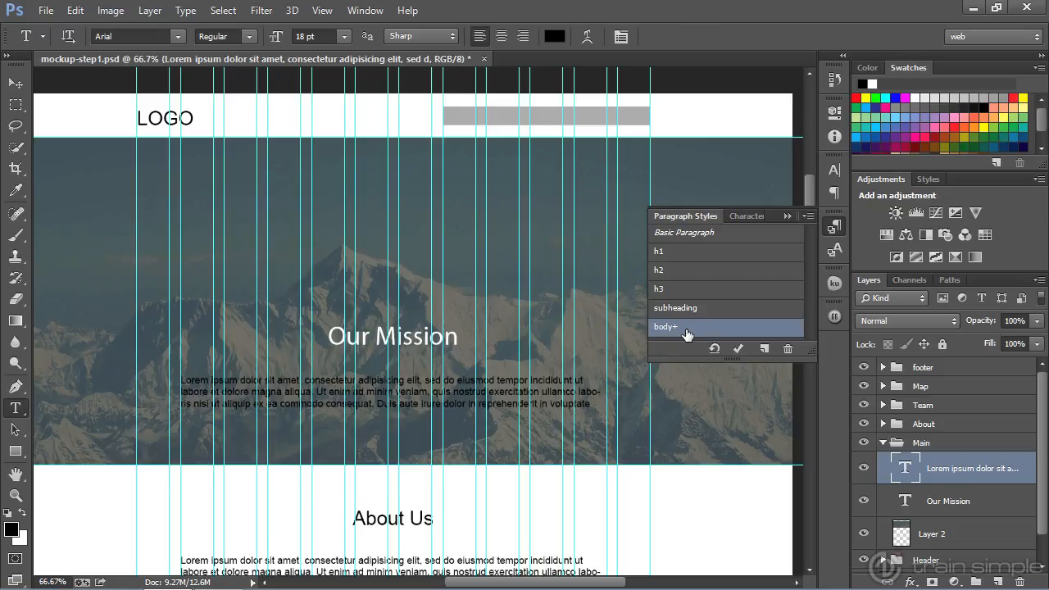
click(808, 217)
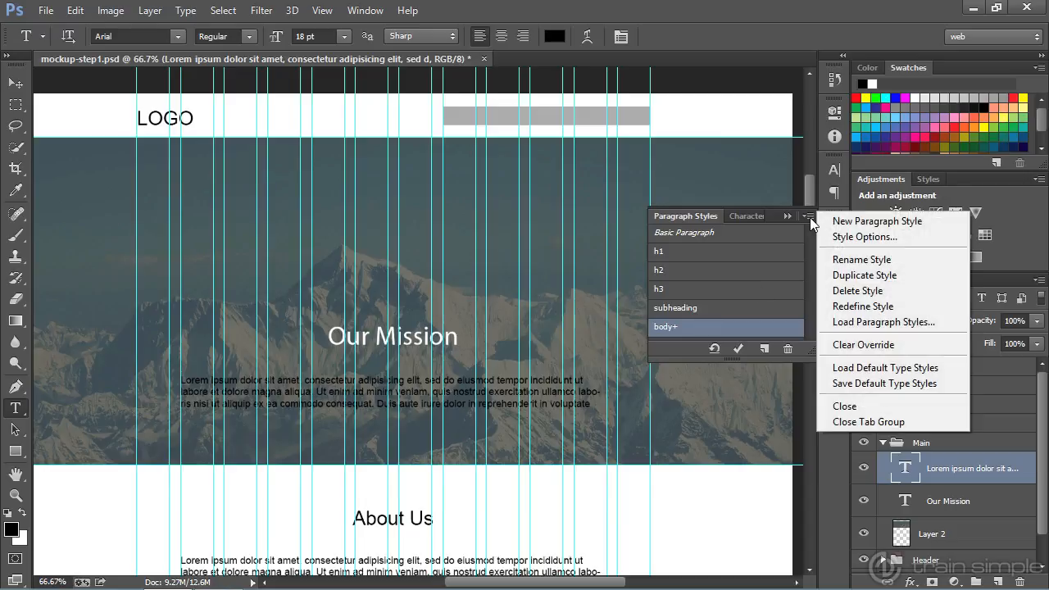
click(838, 347)
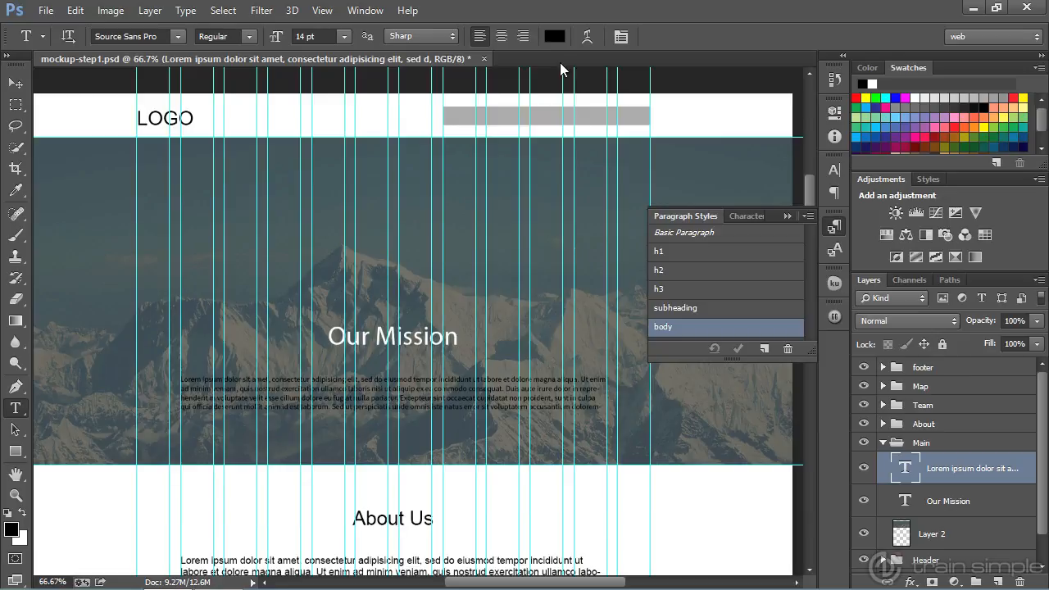
- Change the text color of the Our Mission paragraph to white (ffffff)
click(555, 38)
click(313, 135)
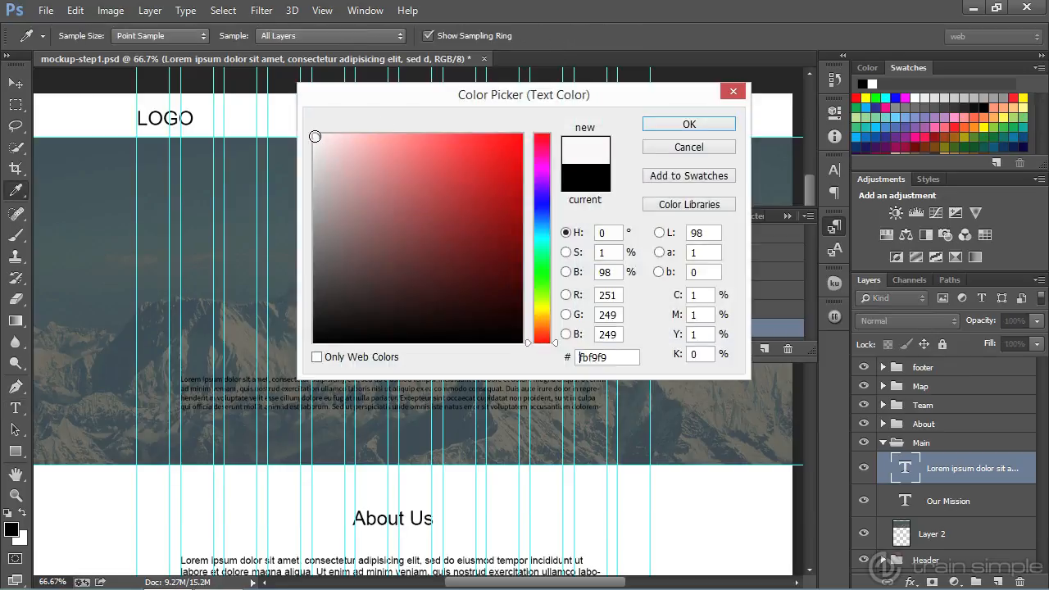
drag(313, 135, 313, 134)
click(579, 358)
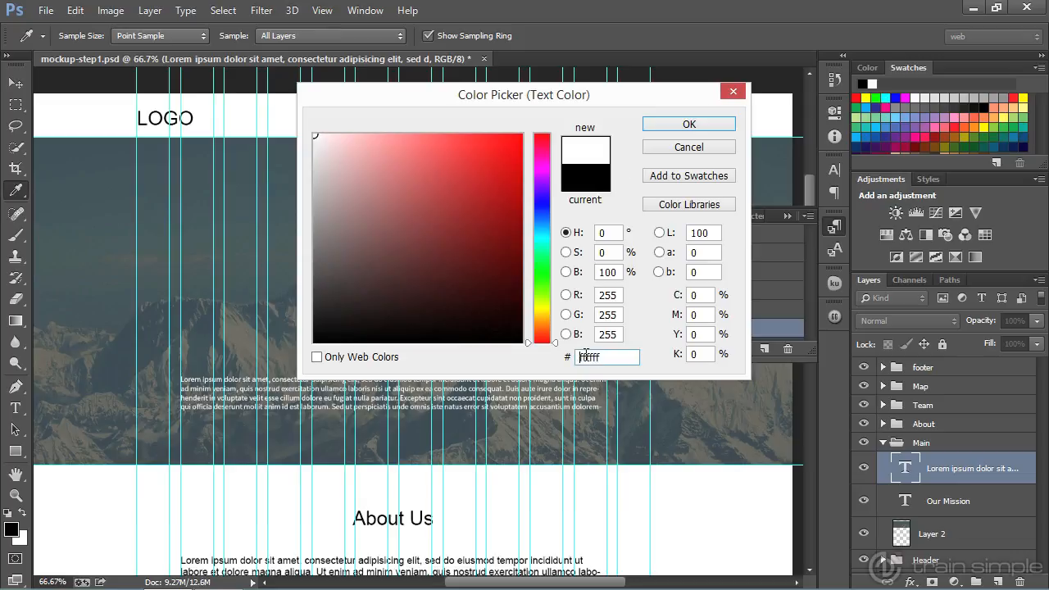
click(693, 124)
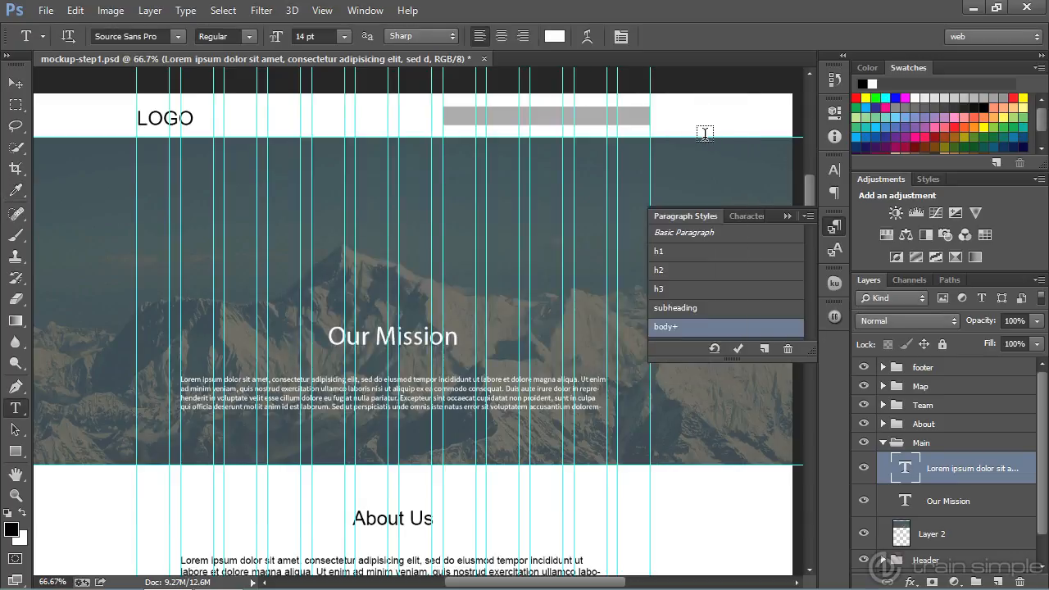
- Apply the h1 paragraph style to the About Us heading in the About group and clear its override
drag(807, 187, 805, 226)
scroll(803, 245, down, 5)
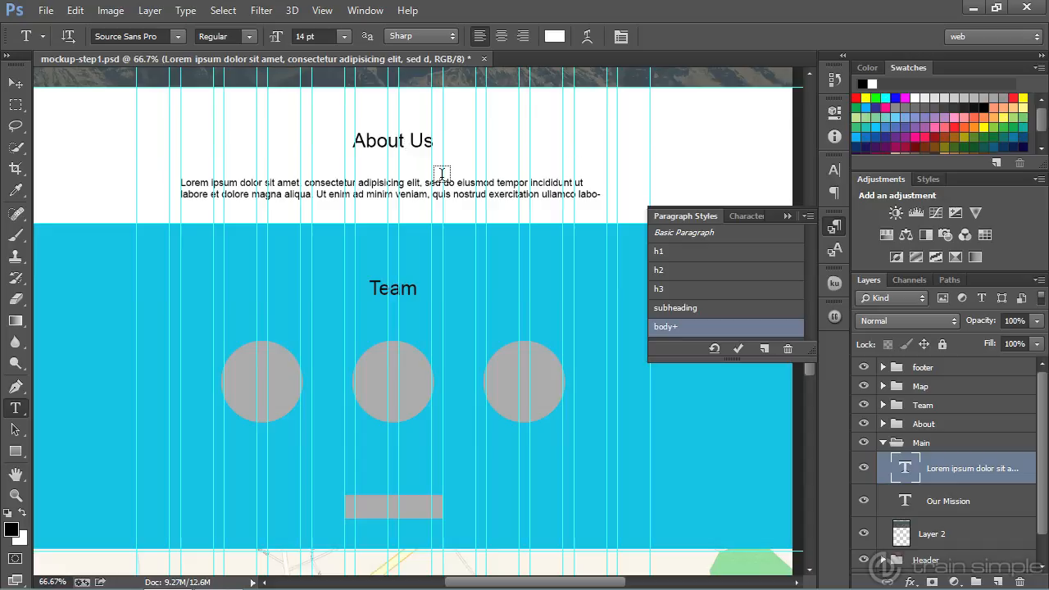
scroll(598, 182, up, 1)
scroll(598, 182, up, 9)
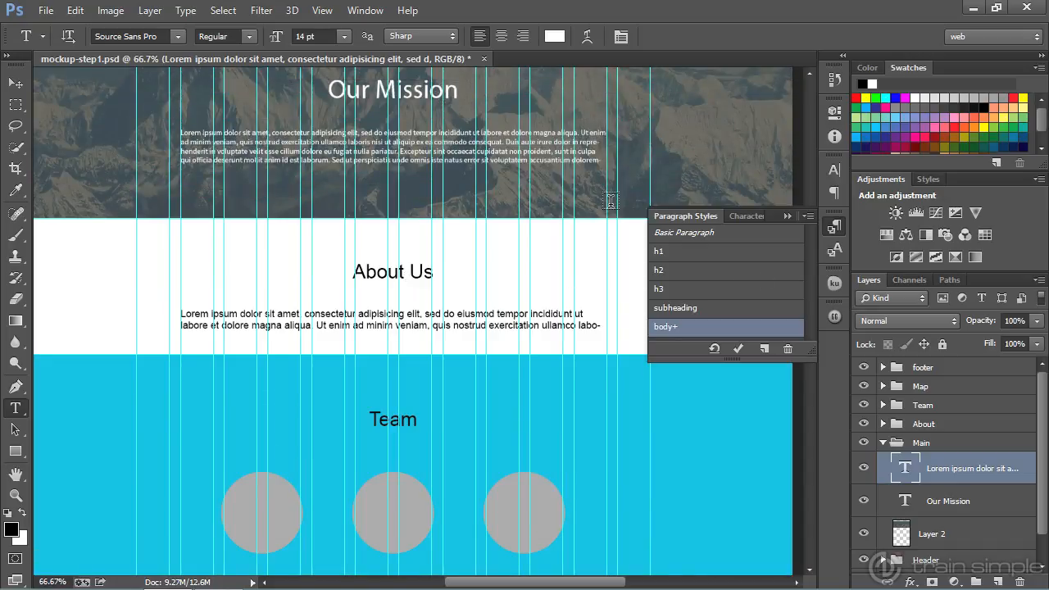
click(883, 443)
click(883, 423)
click(945, 483)
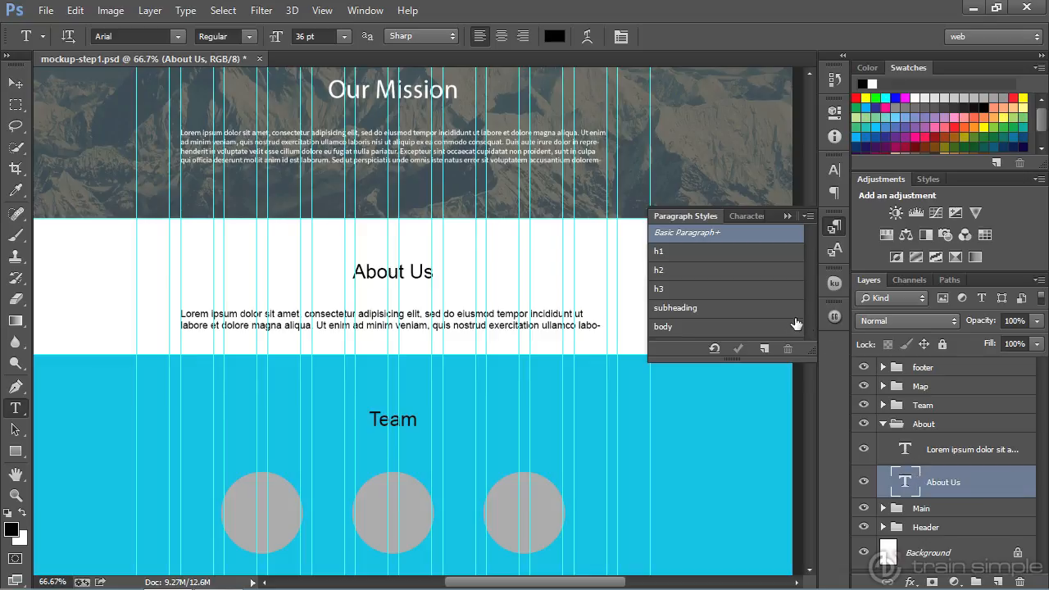
click(685, 259)
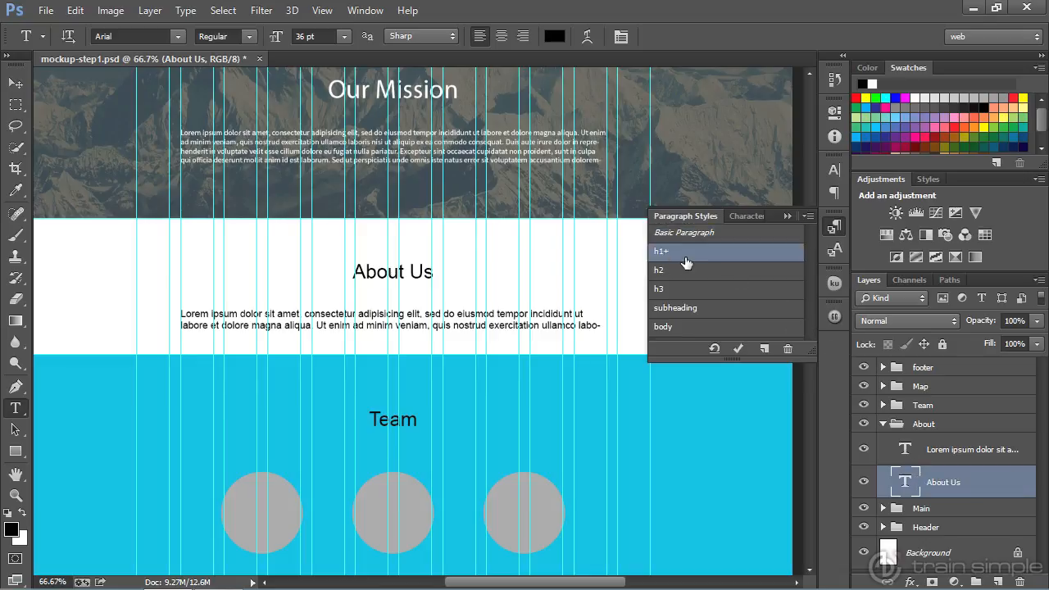
click(808, 217)
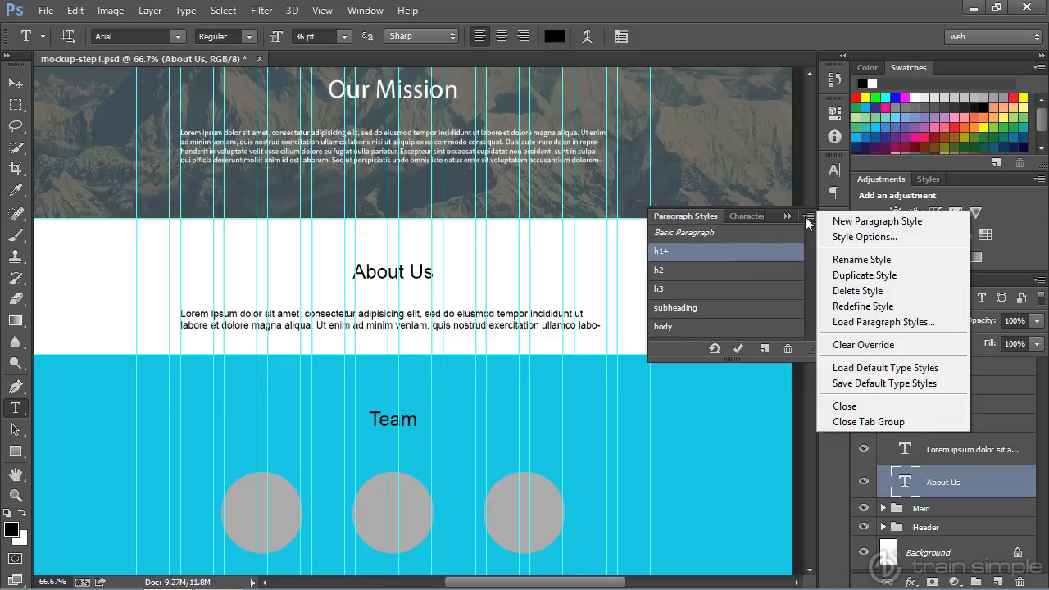
click(841, 345)
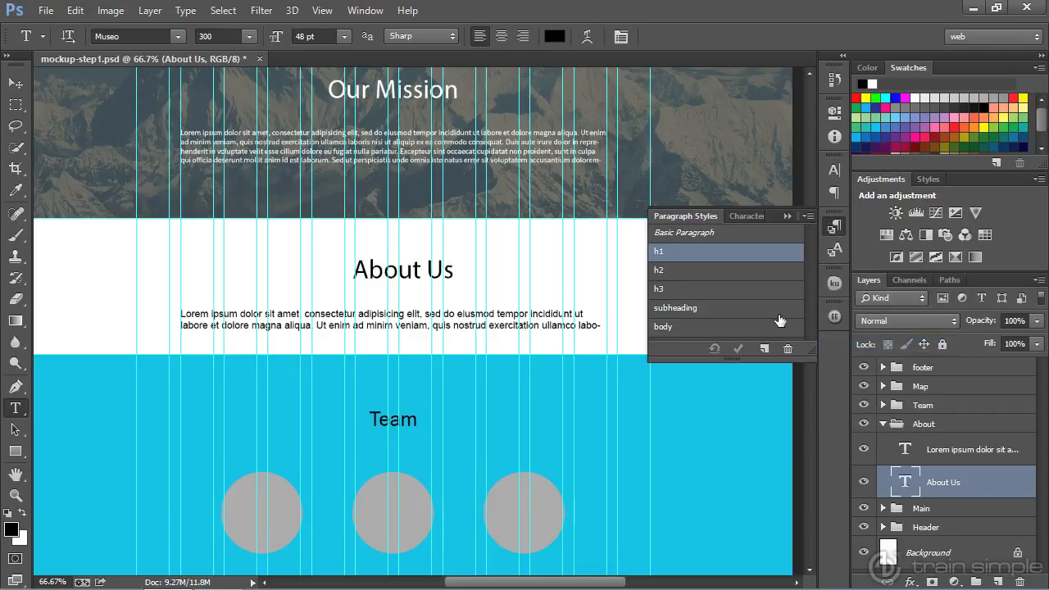
- Nudge the About Us heading to the left until it is centered above its paragraph
key(v)
key(Left)
key(Left)
key(Left)
key(Left)
key(Left)
key(Left)
key(Left)
key(Left)
key(Left)
key(Left)
key(Left)
key(Left)
key(Left)
key(Left)
key(Left)
key(Left)
key(Left)
key(Left)
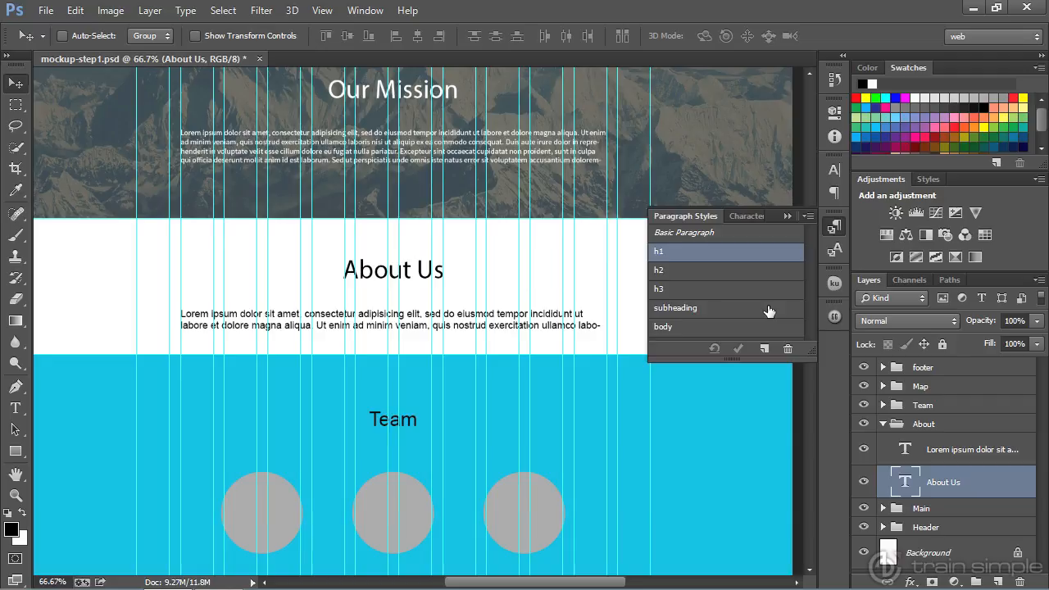
- Apply the body paragraph style to the Lorem ipsum text in the About group and clear its override
click(934, 453)
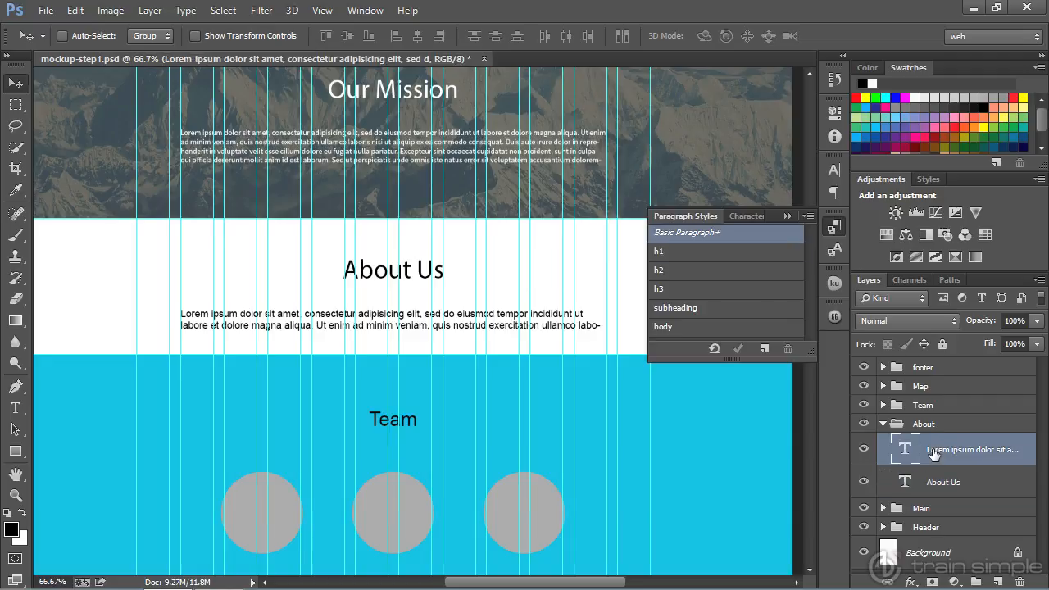
click(680, 333)
click(809, 217)
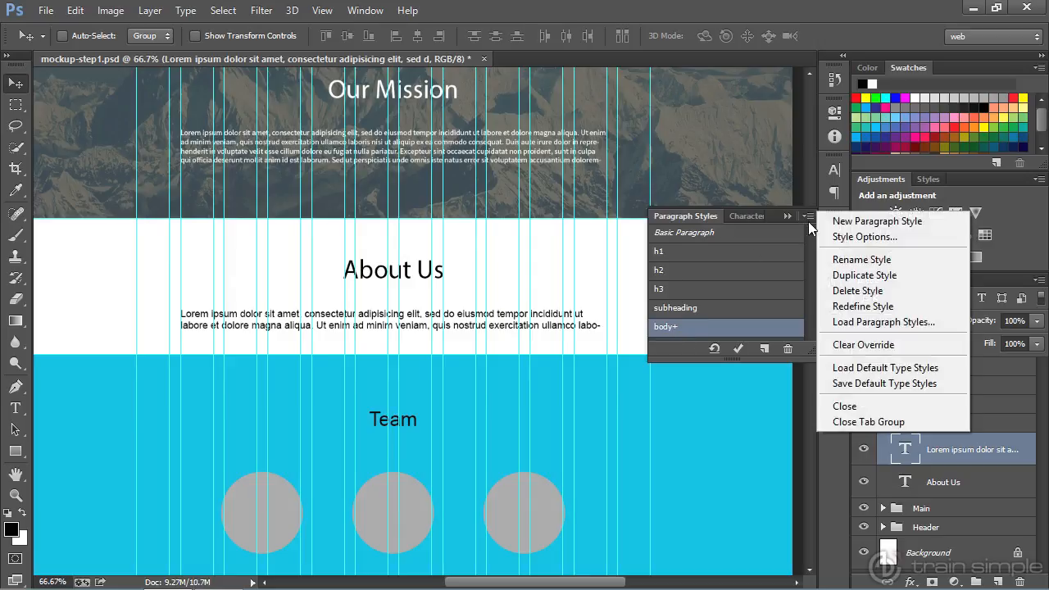
click(838, 344)
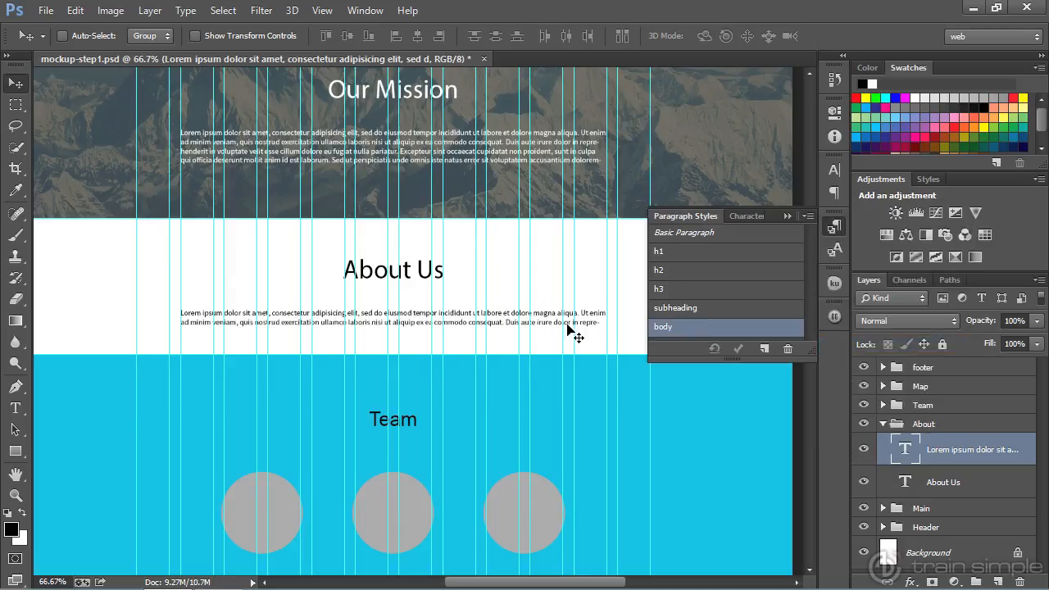
- Apply the h1 paragraph style to the Team heading in the Team group and clear its override
click(883, 424)
click(883, 405)
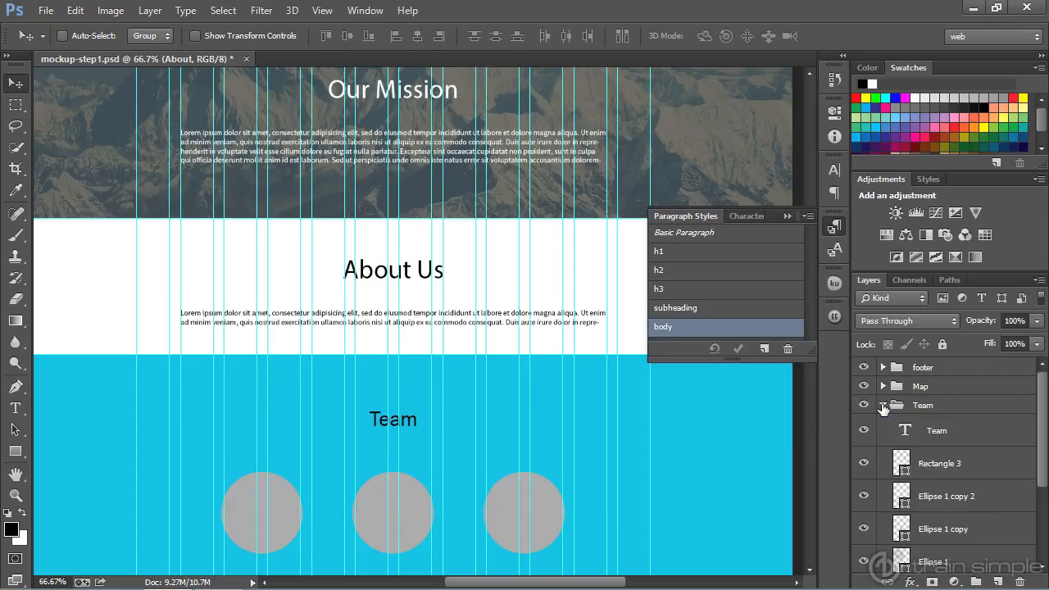
click(936, 432)
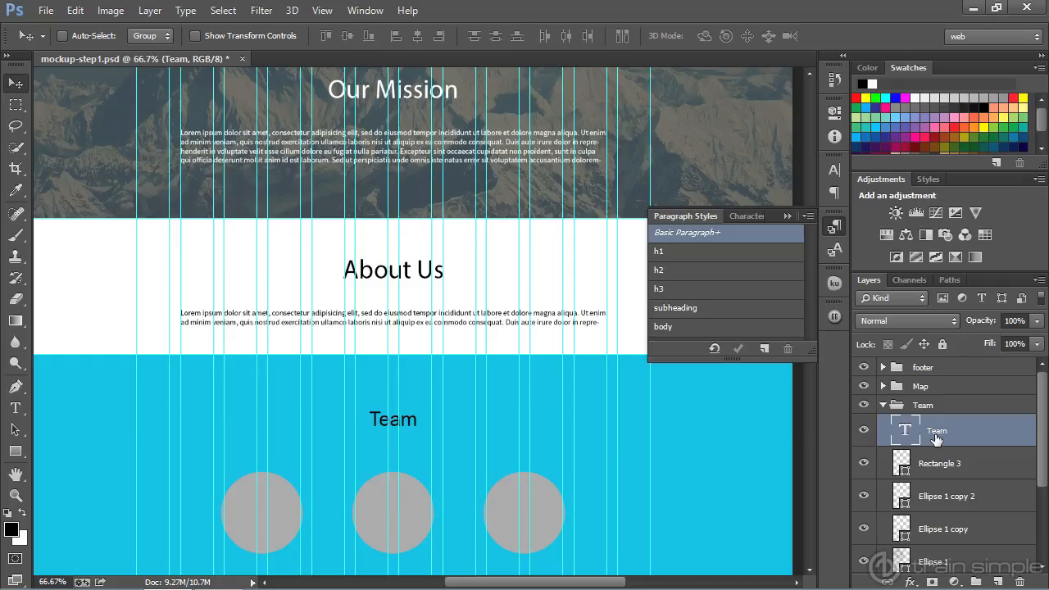
click(671, 254)
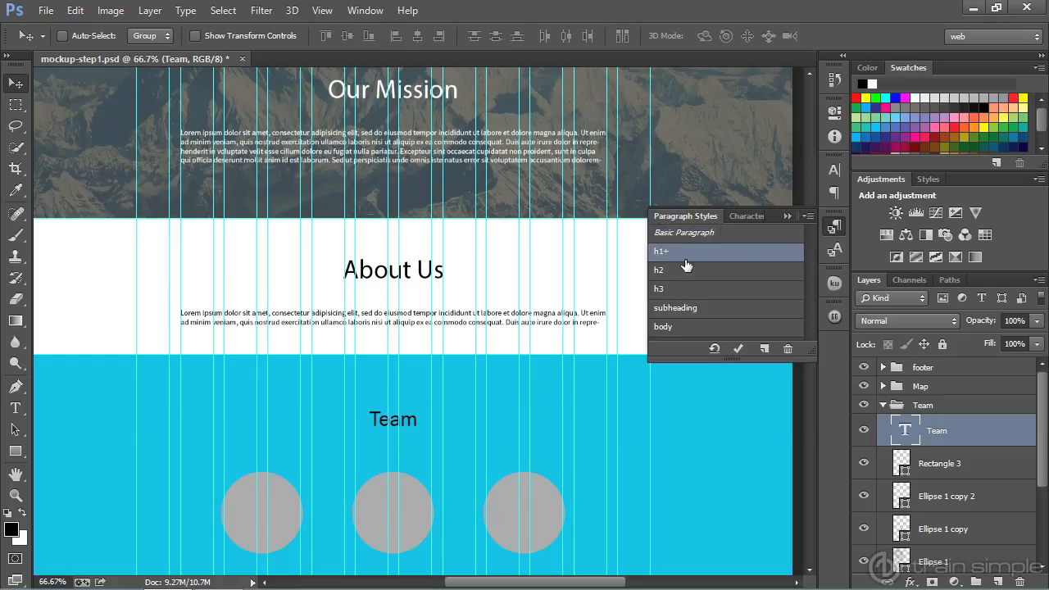
click(808, 217)
click(845, 345)
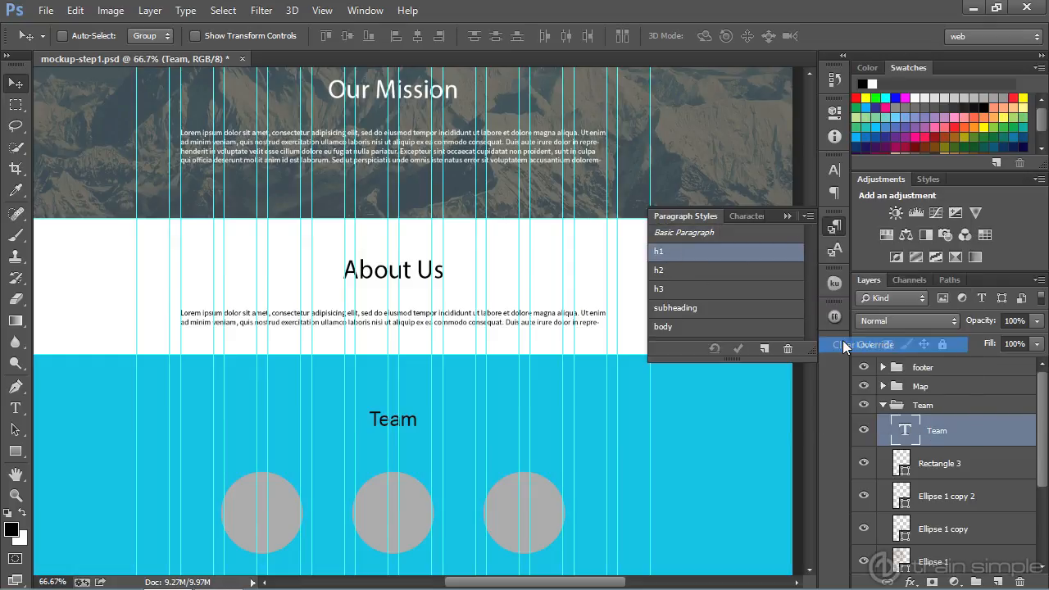
- Change the text color of the Team heading to white (ffffff)
key(t)
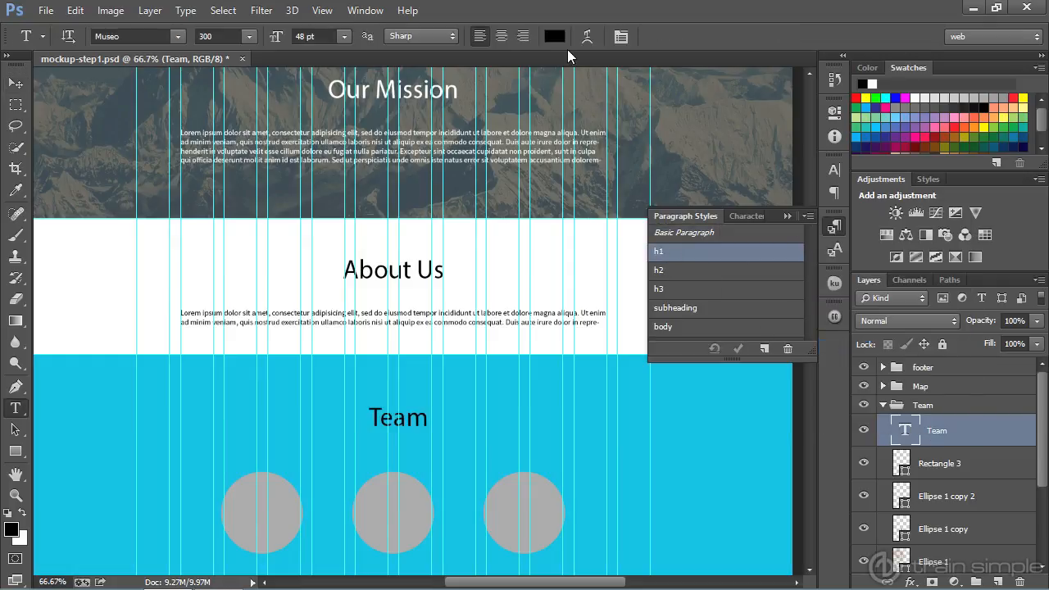
click(557, 37)
click(308, 129)
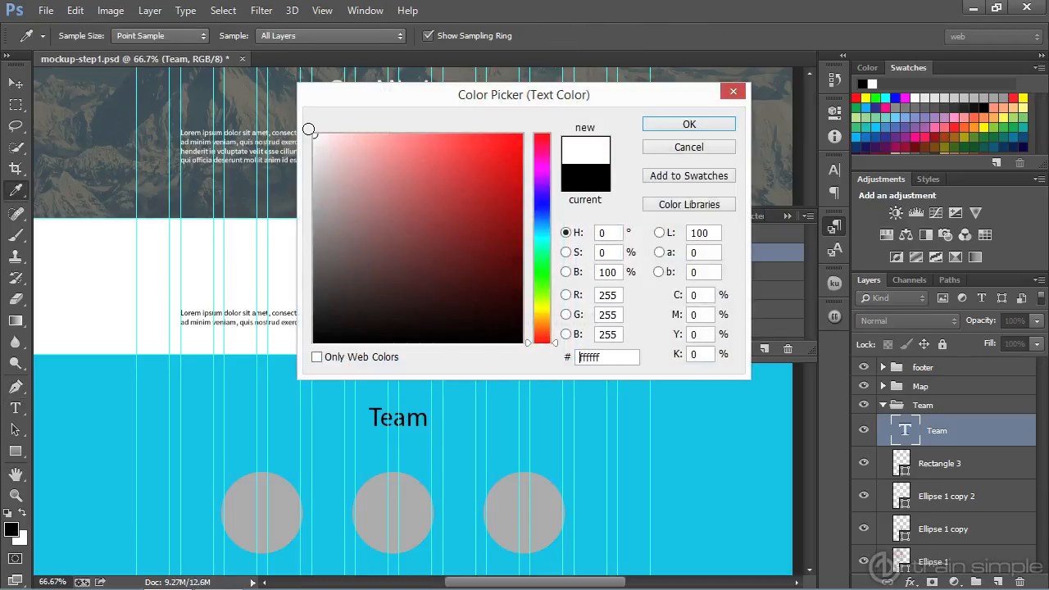
click(680, 124)
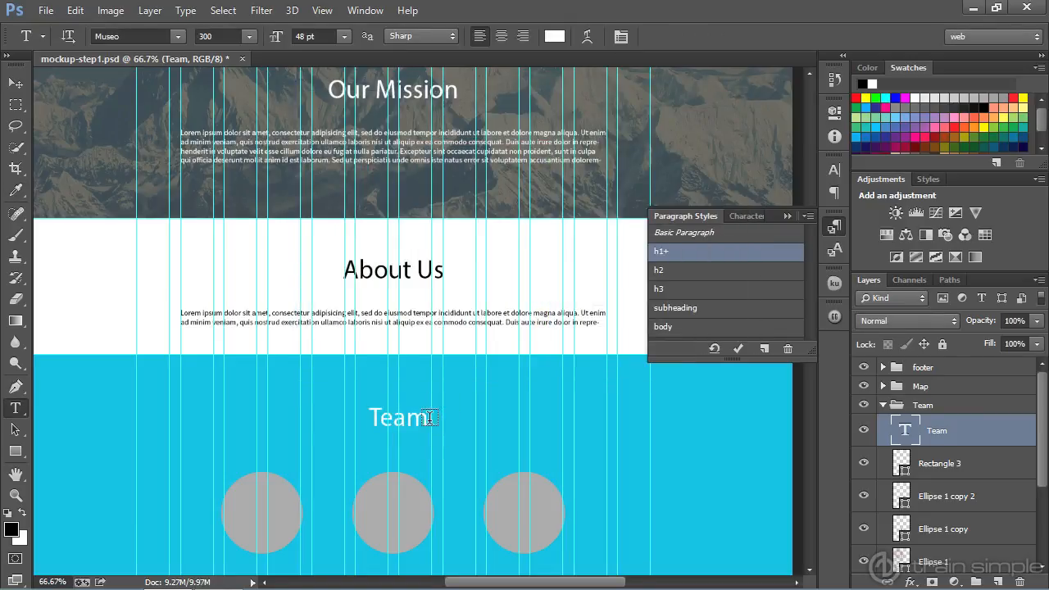
- Nudge the Team heading to the left until it is centered above the middle circle, and put away the paragraph styles list
key(v)
key(Left)
key(Left)
key(Left)
key(Left)
key(Left)
key(Left)
key(Left)
key(Left)
key(Left)
key(Left)
key(Left)
key(Left)
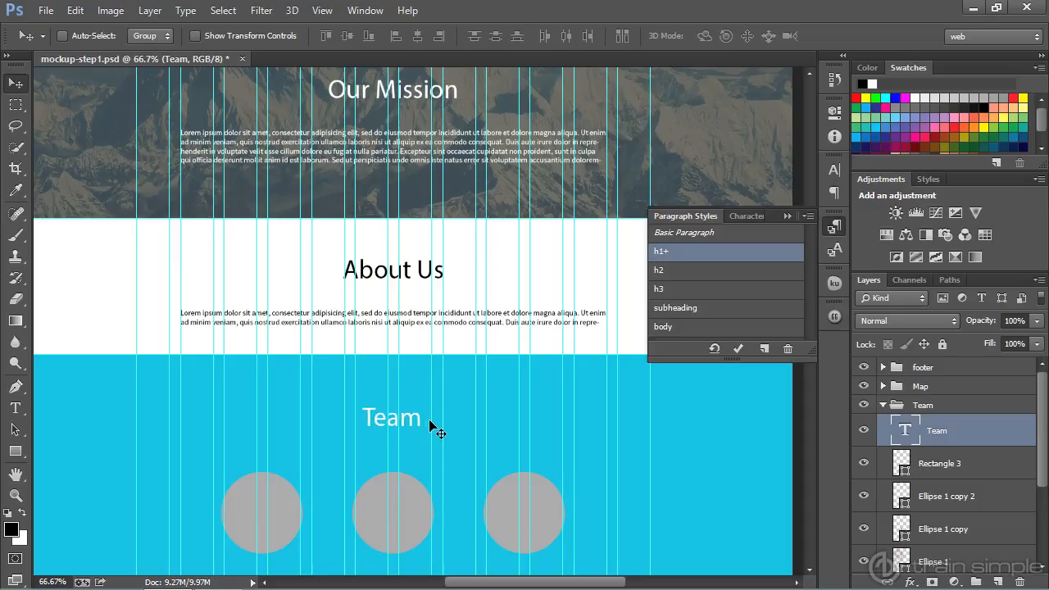
click(836, 231)
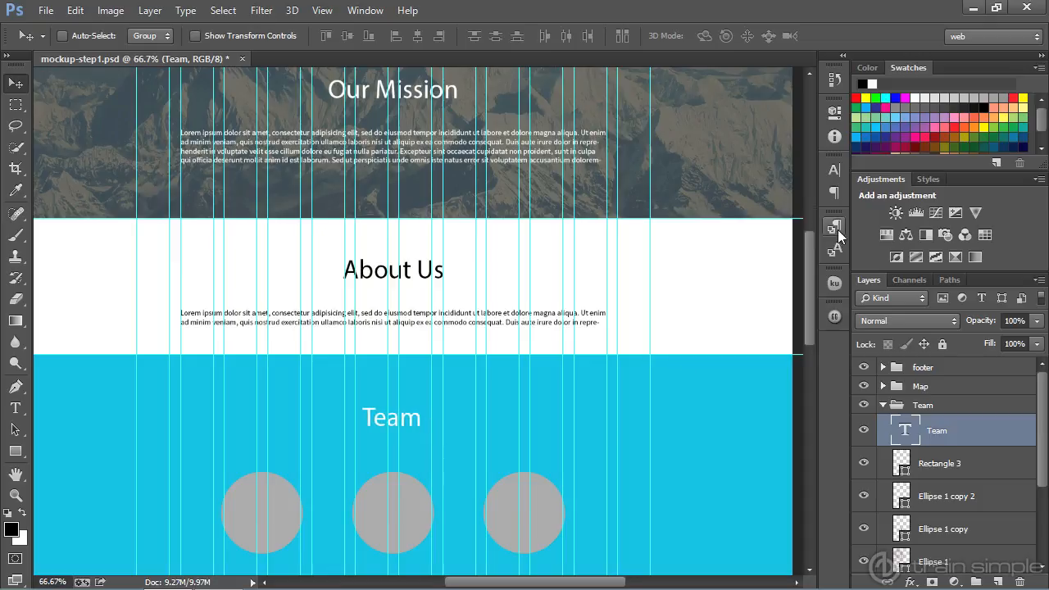
drag(804, 254, 821, 199)
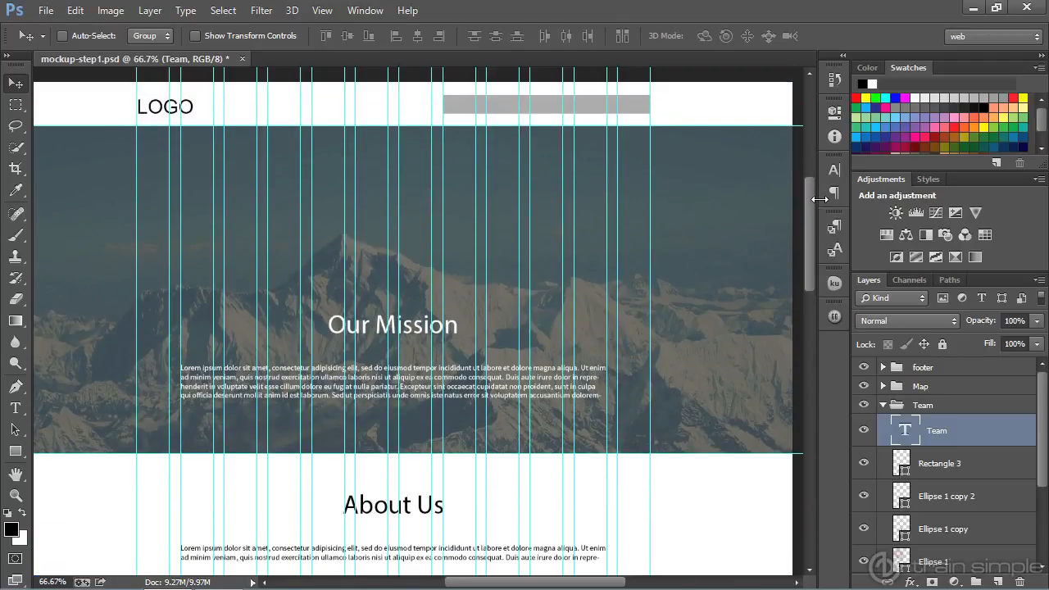